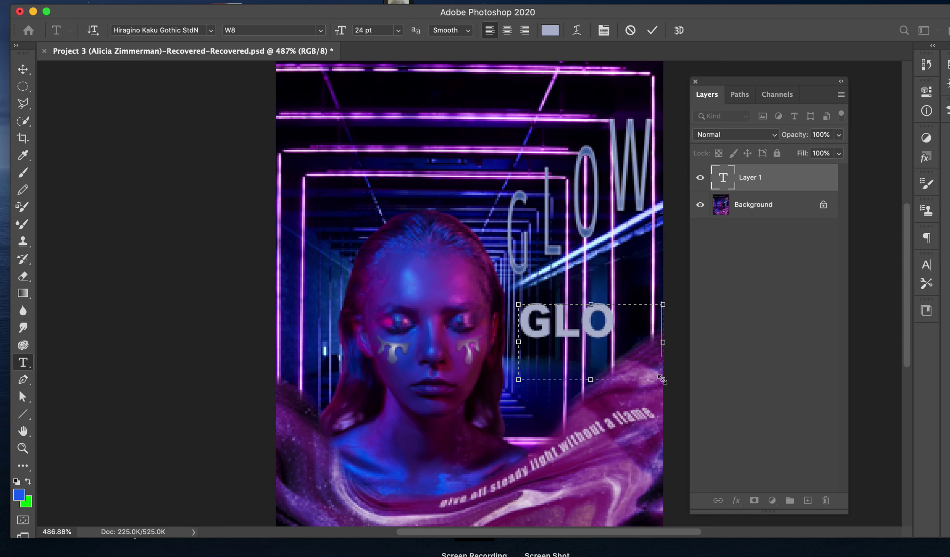
Commit the GLOW text and fill a copy of its letter shapes with the blue foreground color on a new layer, hiding the text layer.
left_click(28, 67)
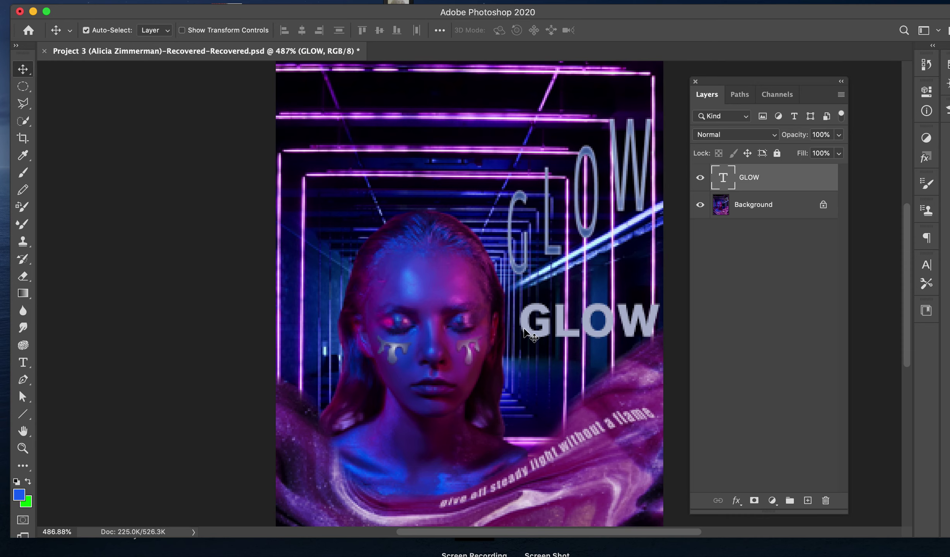
key("super")
left_click(725, 183, "super")
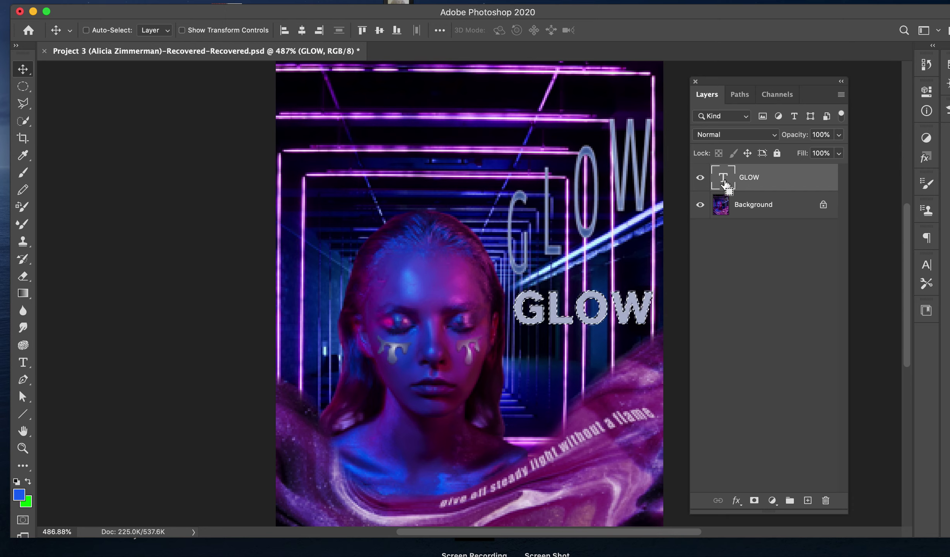
left_click(808, 500)
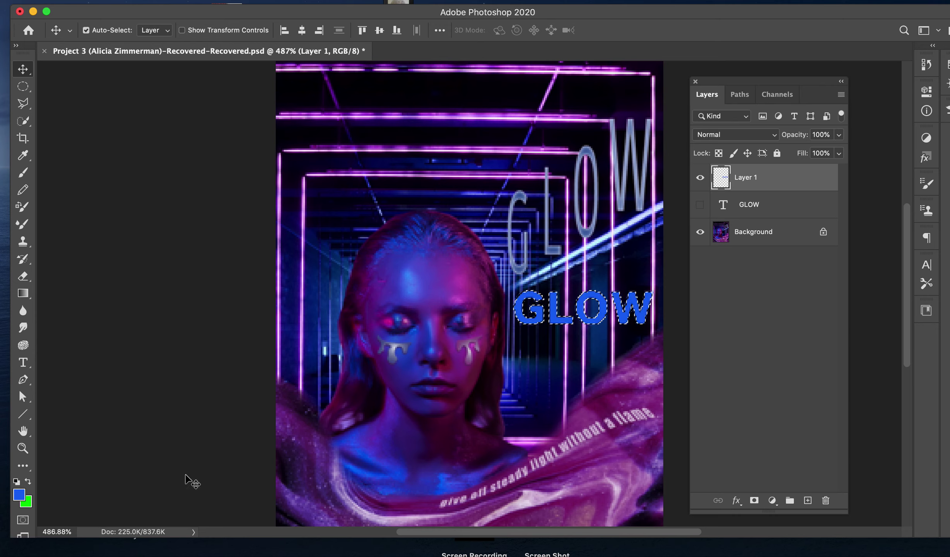
key("super+d")
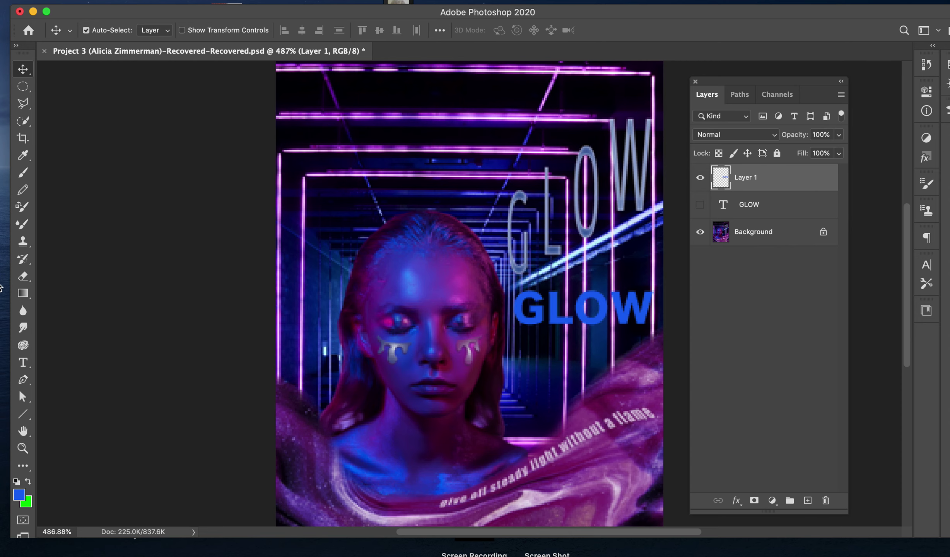
Distort the blue GLOW lettering over the outlined GLOW artwork so it slants upward and grows taller toward the W.
left_click(129, 1)
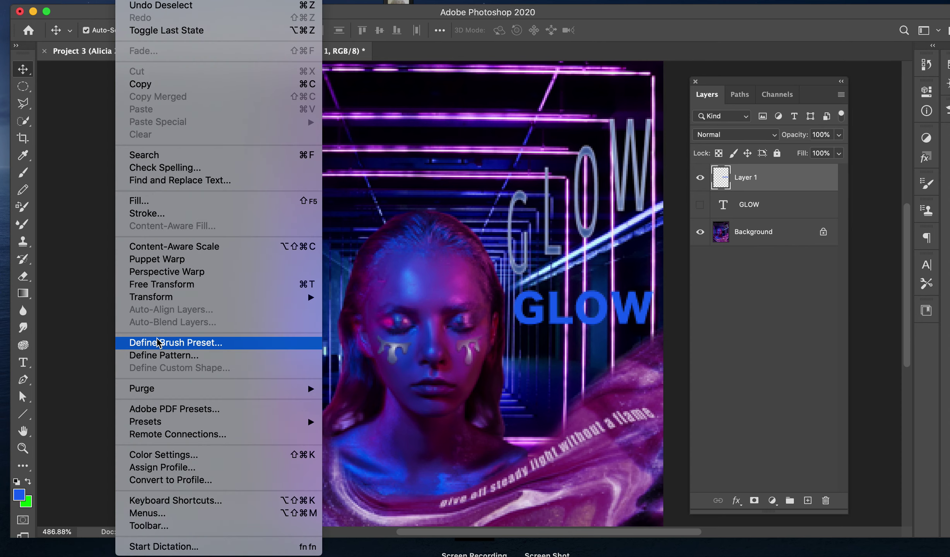
mouse_move(184, 298)
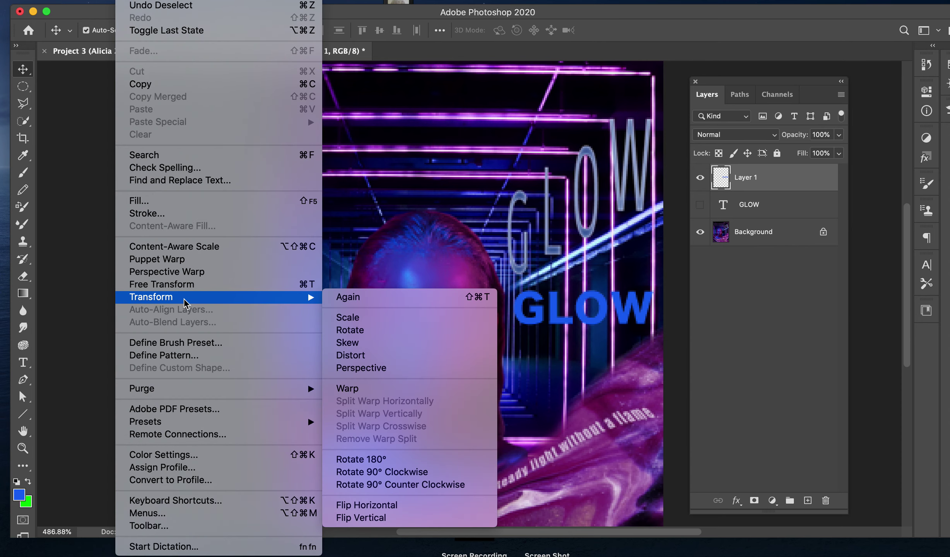
left_click(351, 355)
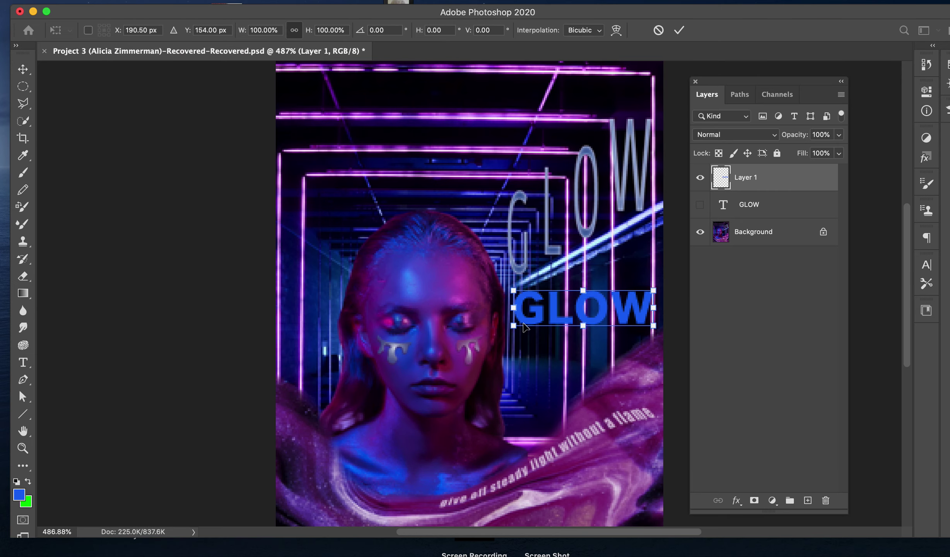
left_click_drag(529, 324, 519, 259)
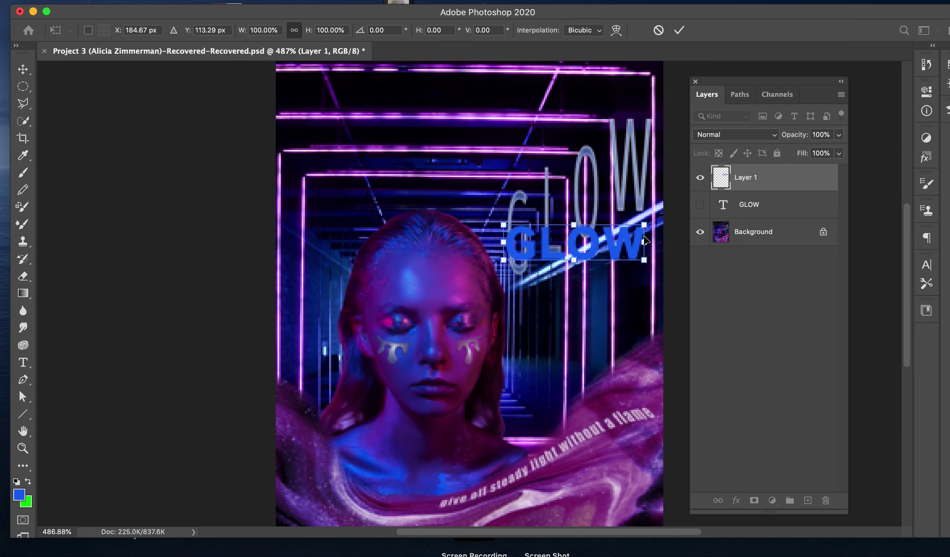
left_click_drag(646, 247, 639, 187)
left_click_drag(504, 244, 504, 261)
left_click_drag(640, 172, 639, 152)
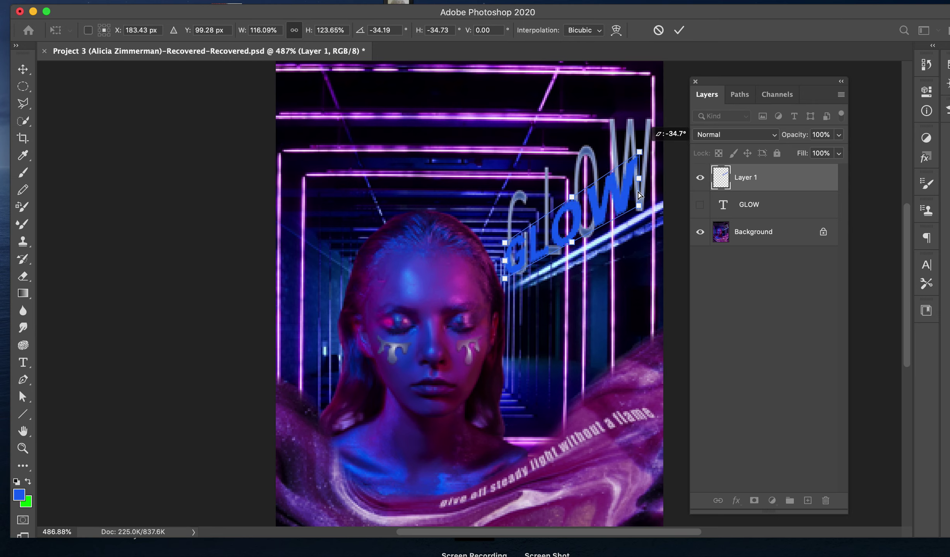
left_click_drag(638, 206, 639, 184)
left_click_drag(518, 259, 516, 277)
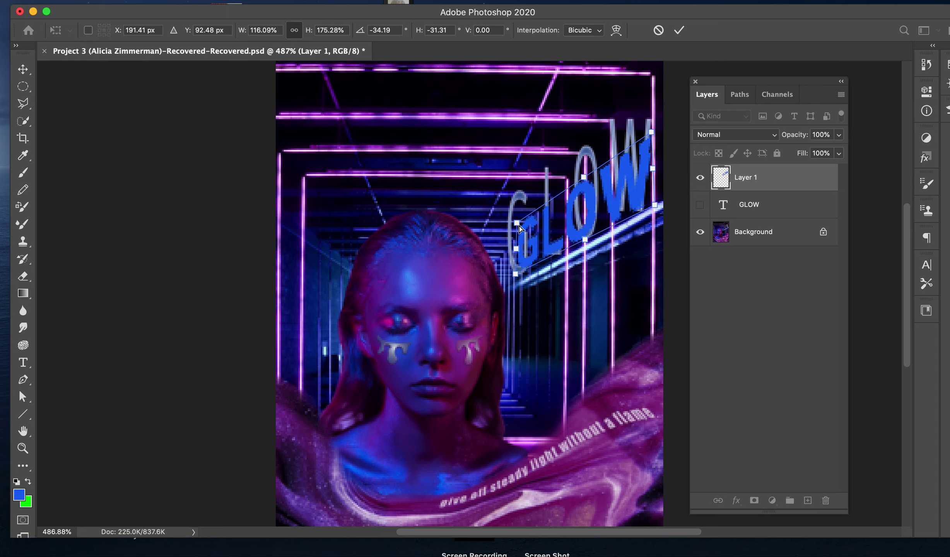
left_click_drag(519, 226, 520, 218)
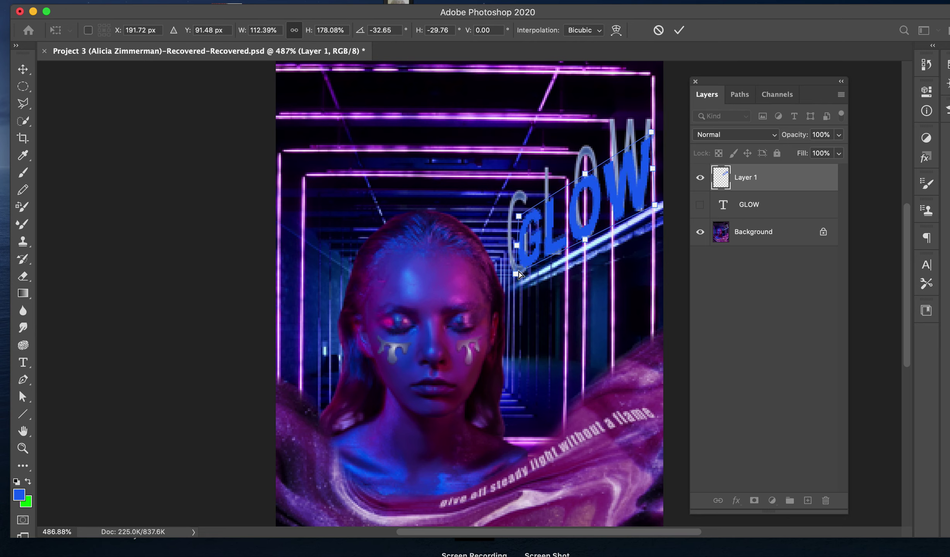
left_click_drag(523, 266, 520, 266)
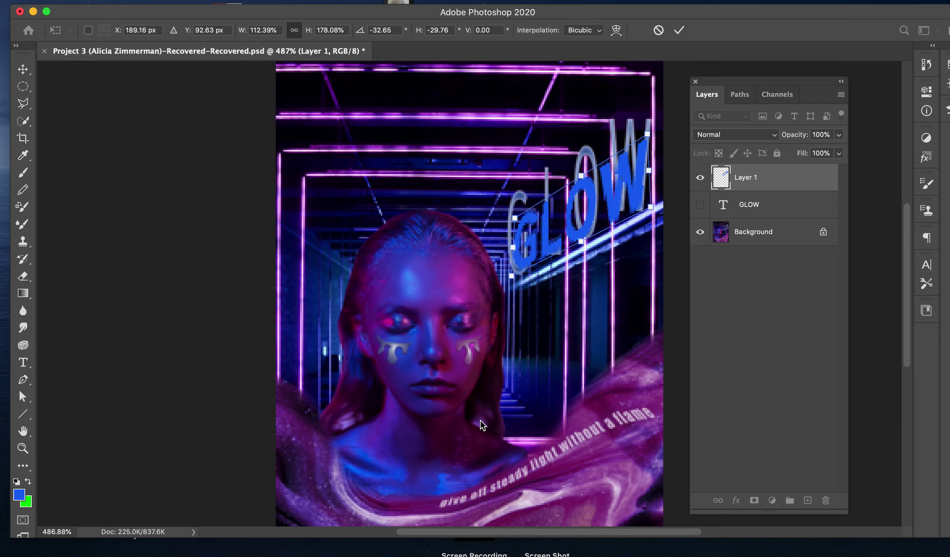
key("Return")
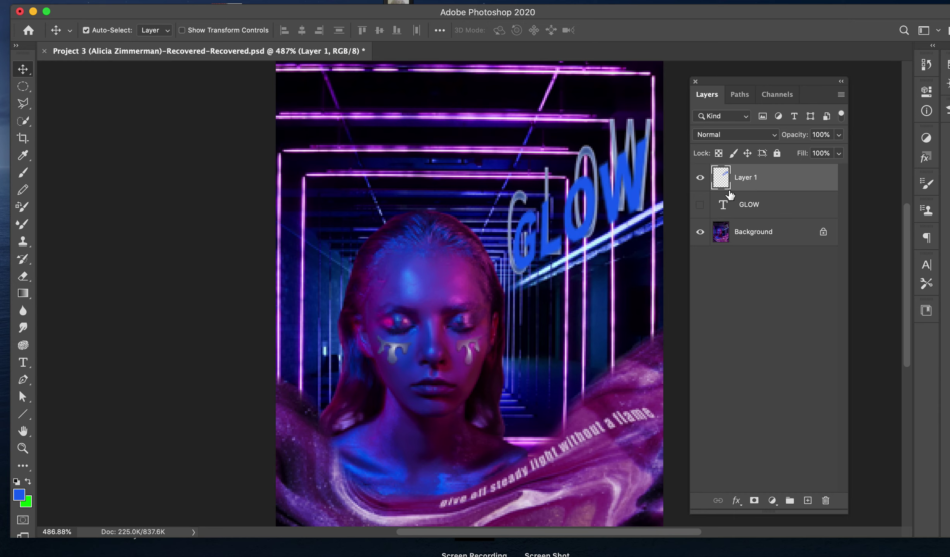
left_click(721, 178, "super")
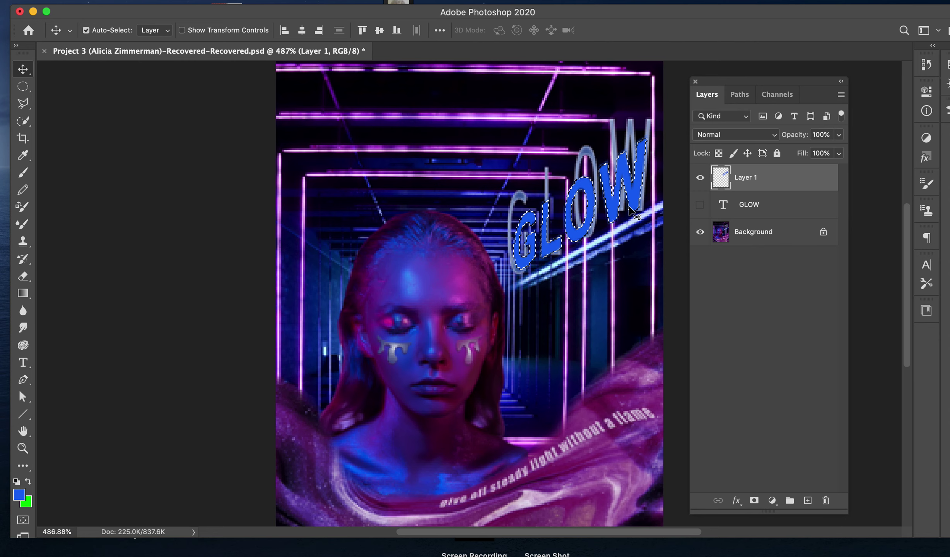
key("super+d")
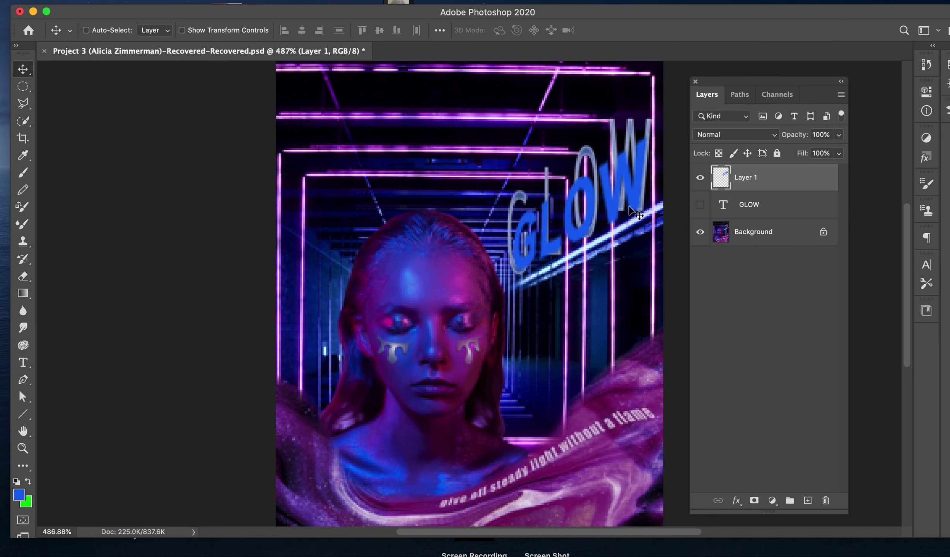
left_click(756, 208)
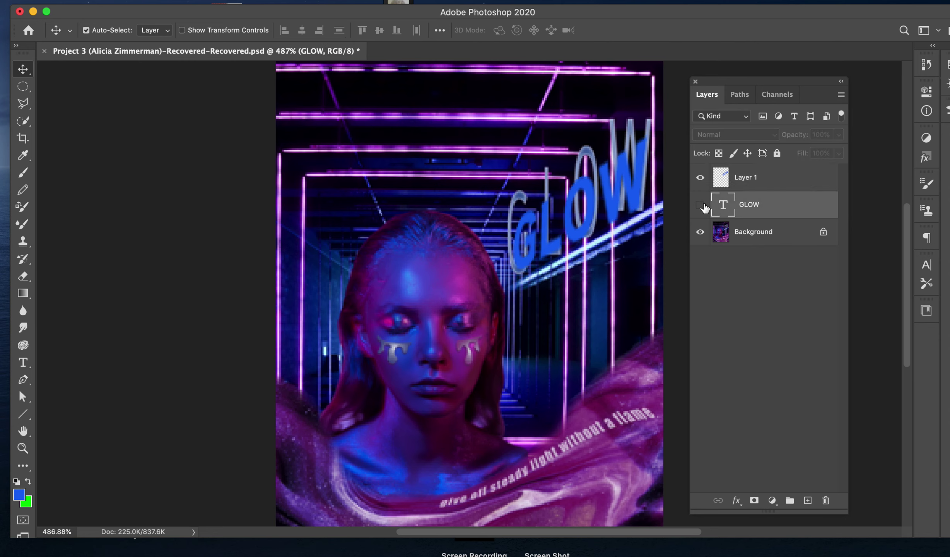
left_click(701, 204)
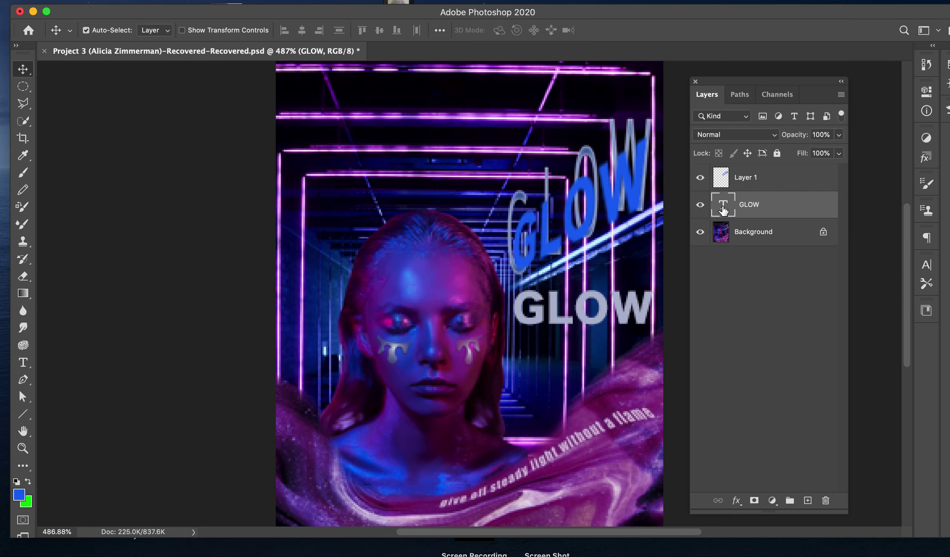
left_click(722, 209, "super")
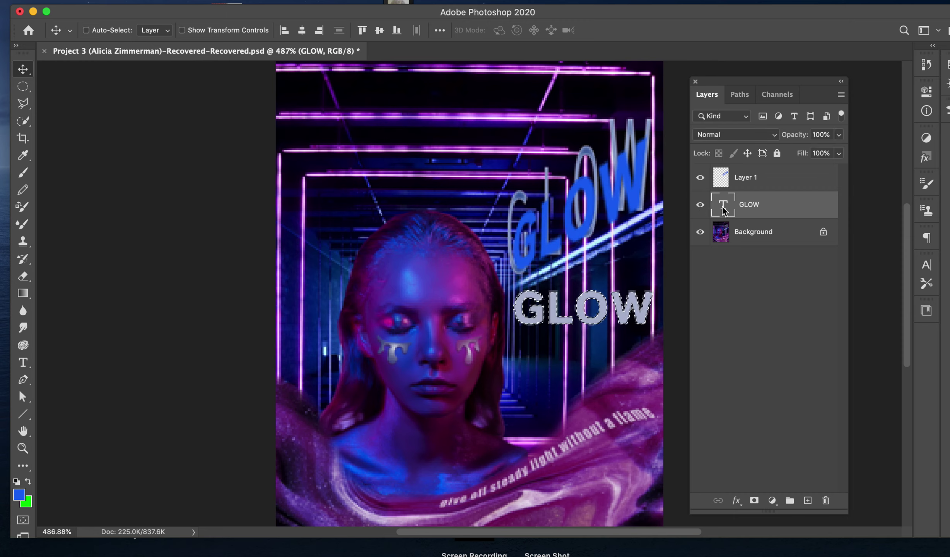
left_click(701, 204)
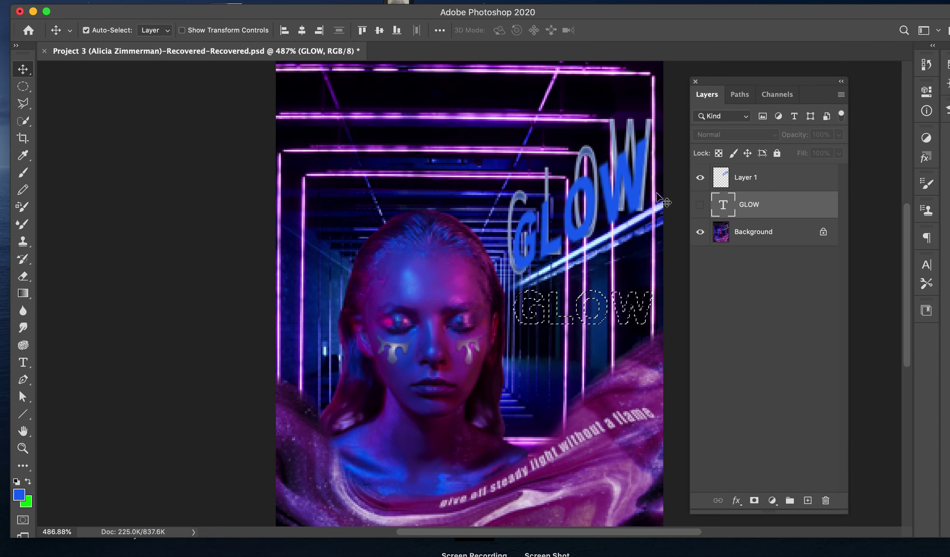
left_click(132, 1)
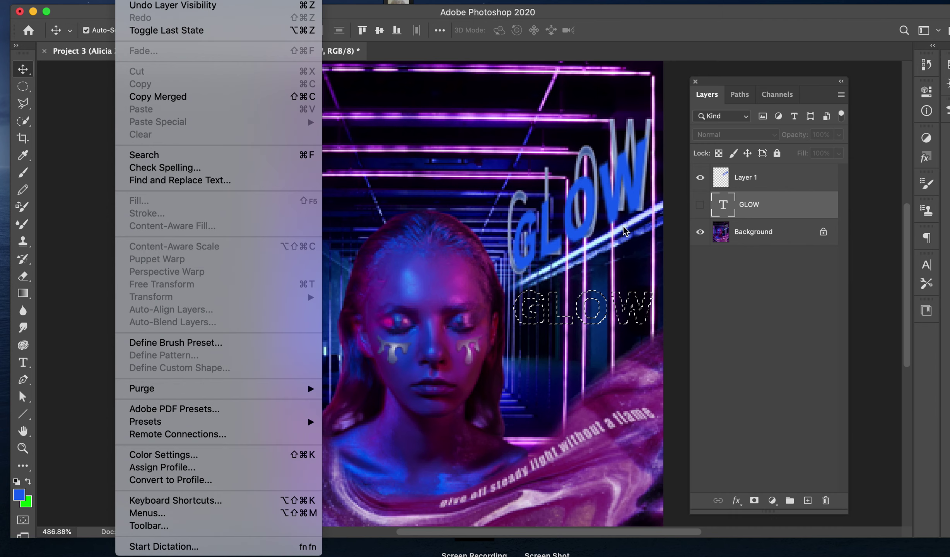
left_click(776, 183)
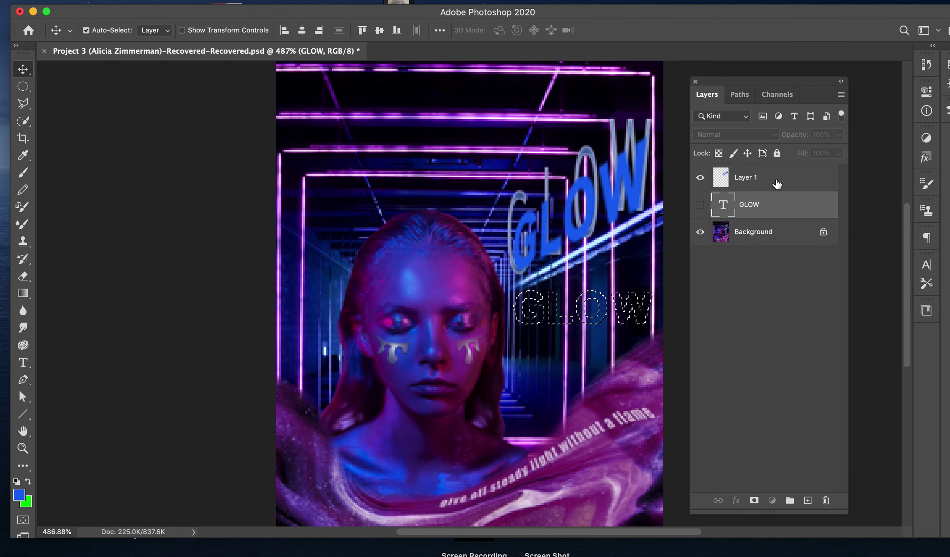
left_click(777, 183)
key("ctrl+d")
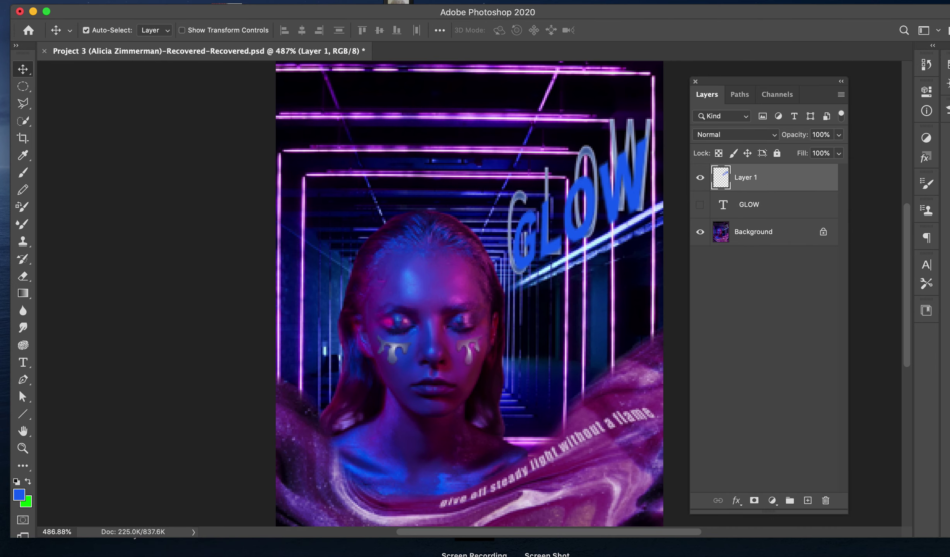
left_click(126, 0)
mouse_move(170, 301)
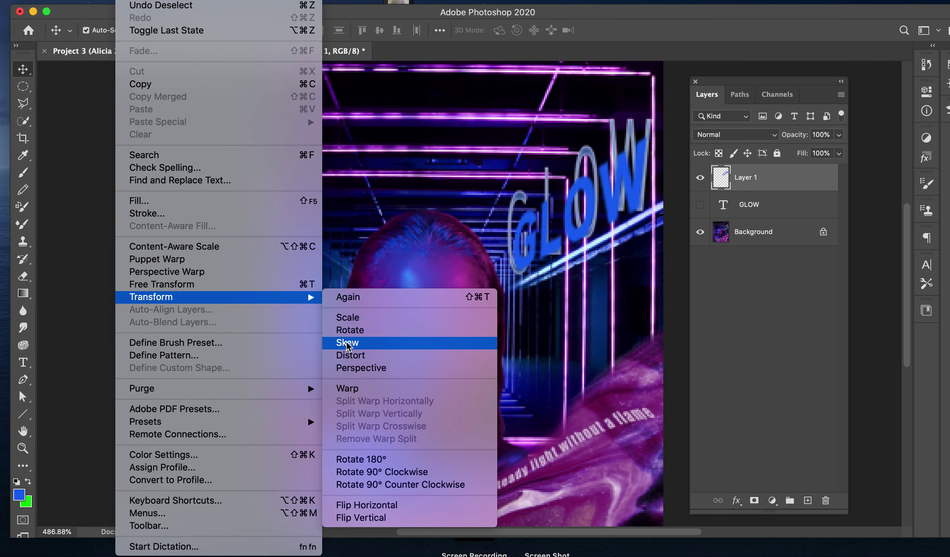
left_click(522, 187)
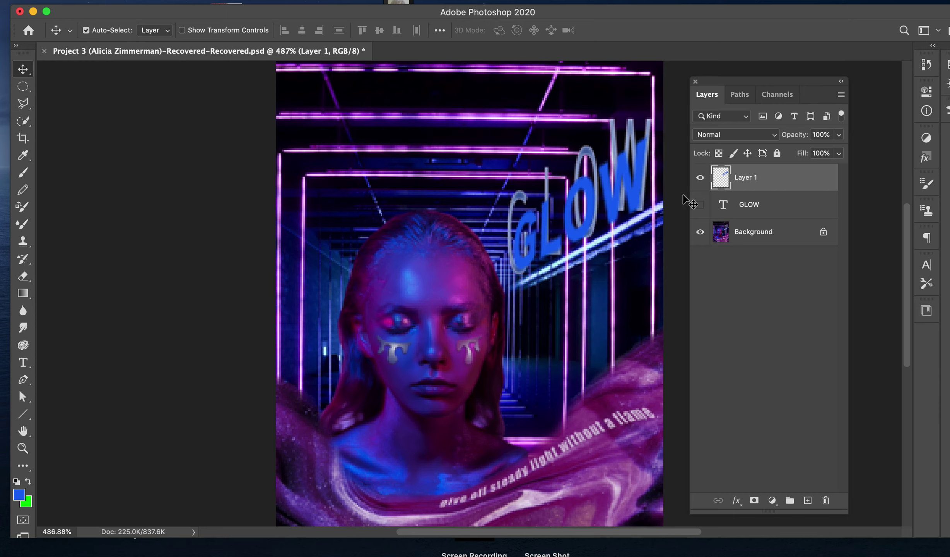
Prepare a new layer above Layer 1 with the slanted GLOW letters selected and a lighter blue as the foreground color.
left_click(722, 177, "super")
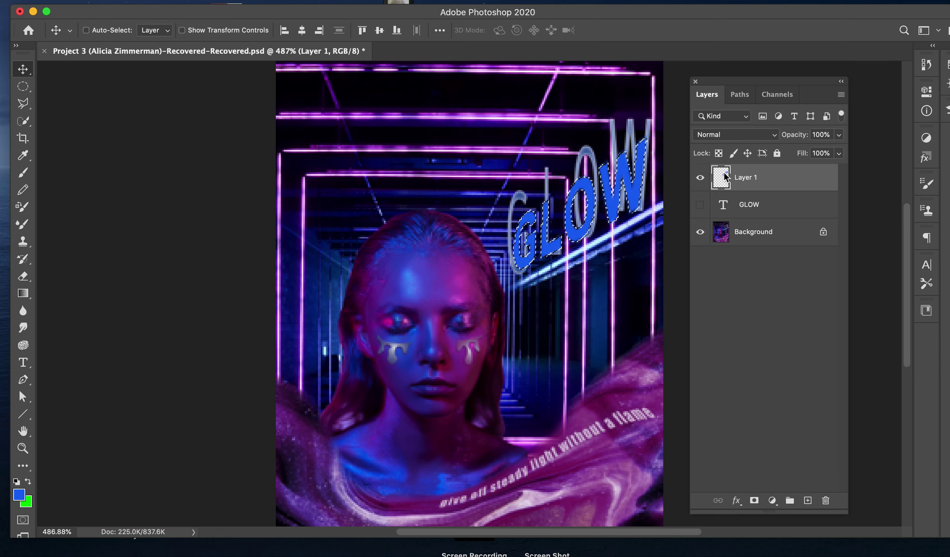
left_click(19, 494)
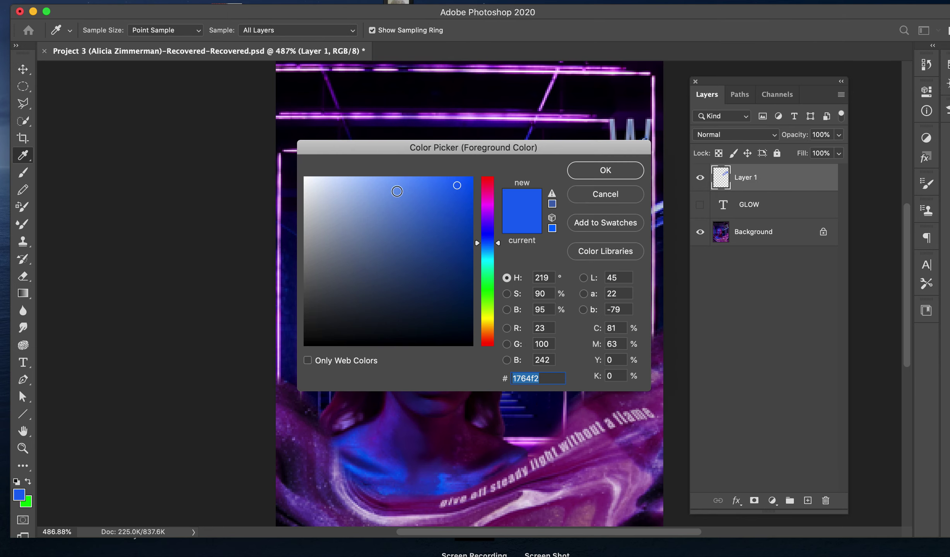
left_click(378, 187)
left_click(572, 175)
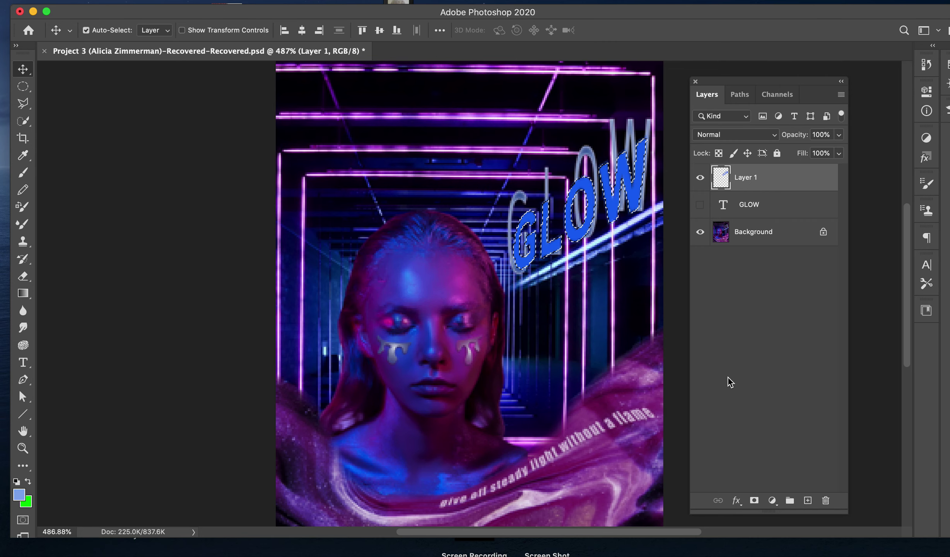
left_click(808, 501)
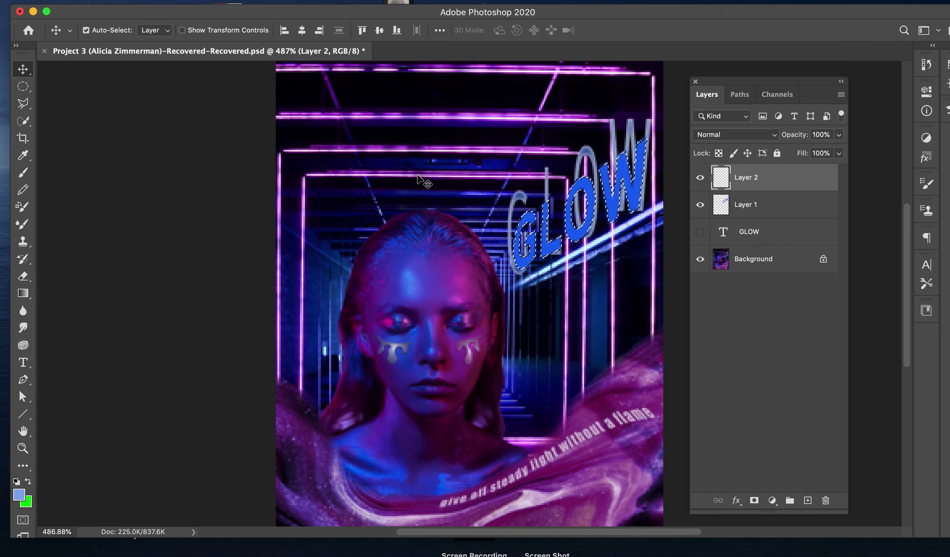
Try a centered 4 px light blue stroke around the selected GLOW letters and undo it.
left_click(128, 1)
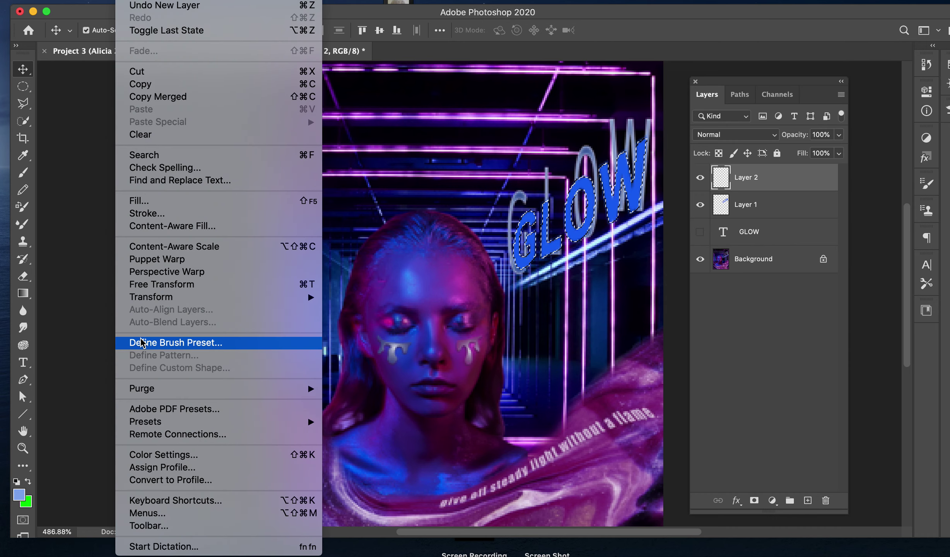
left_click(162, 214)
mouse_move(471, 161)
left_mouse_down()
mouse_move(376, 159)
mouse_move(224, 118)
left_mouse_up()
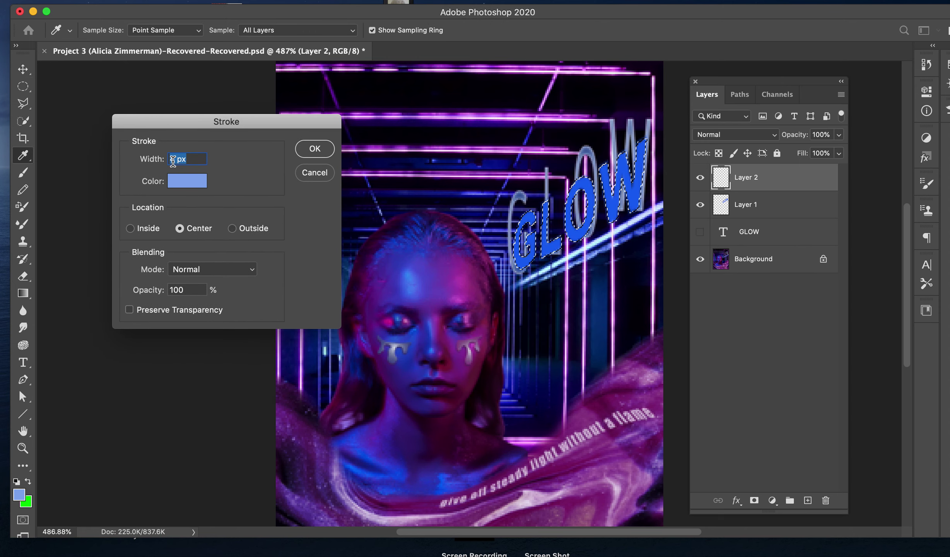
left_click(314, 149)
key("v")
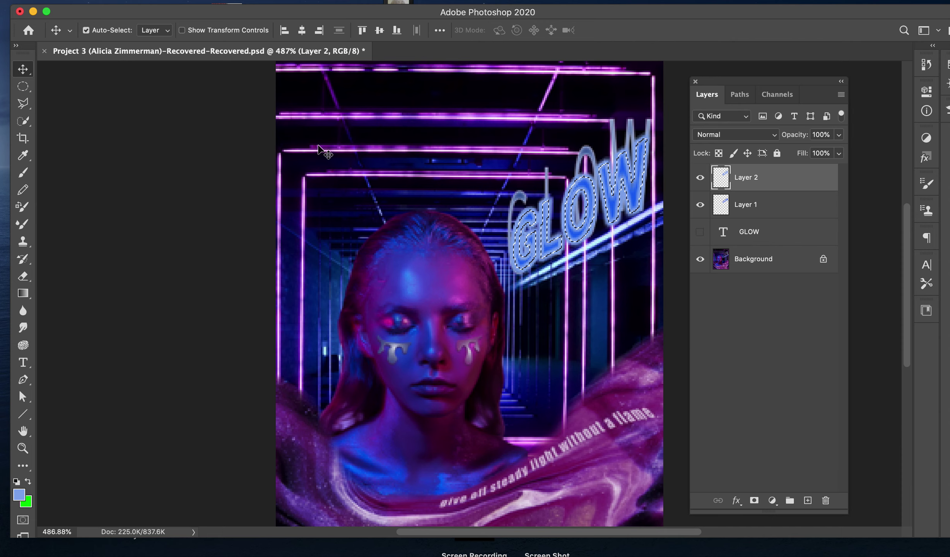
key("super")
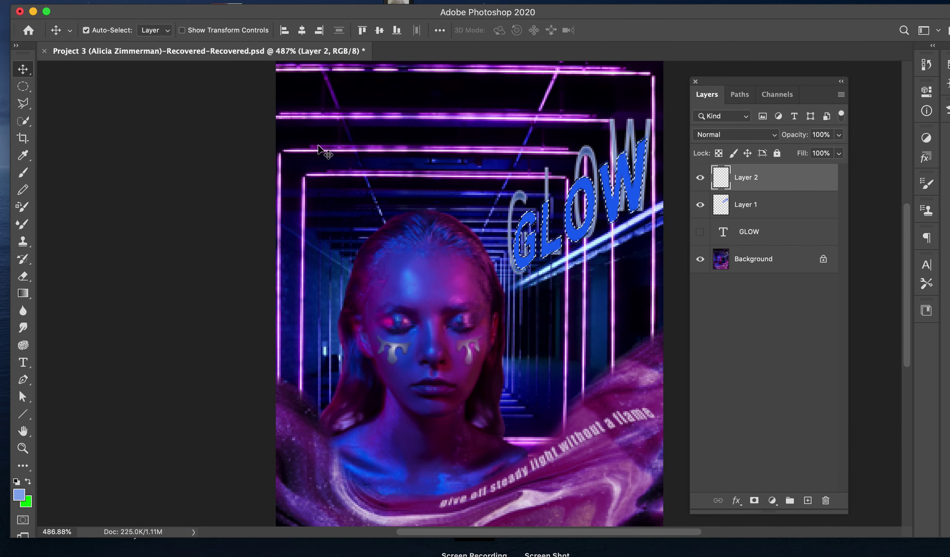
Stroke the selected GLOW letters on Layer 2 with a centered 2 px light blue outline at 100% opacity and deselect them.
left_click(128, 1)
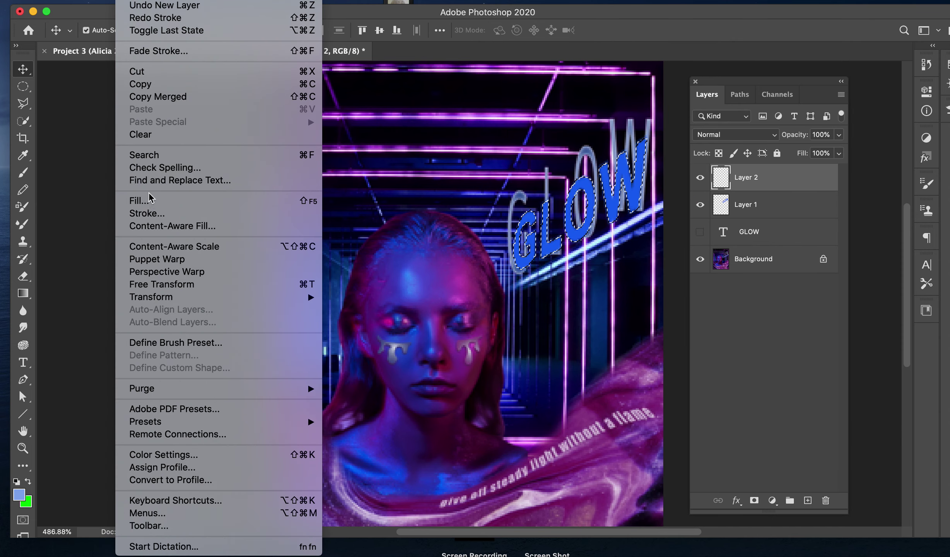
left_click(151, 214)
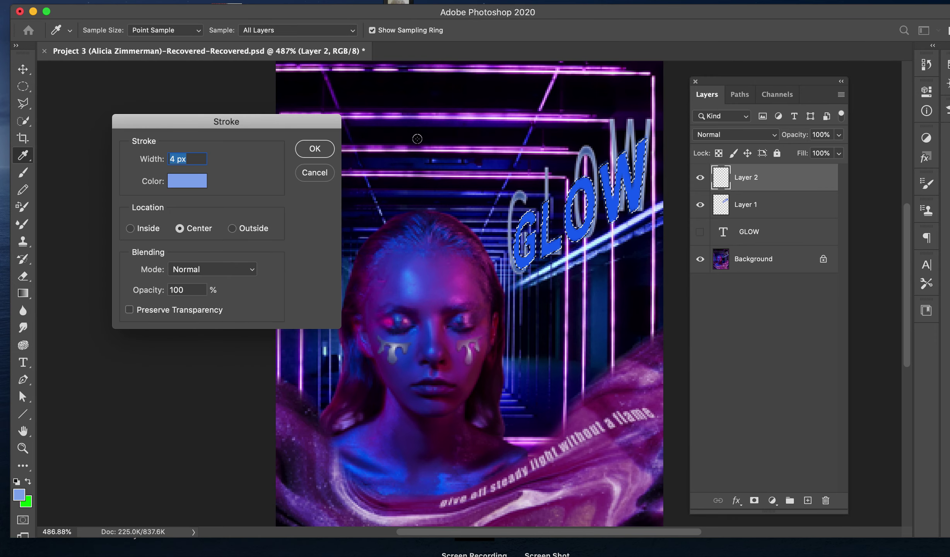
key("Left")
key("Delete")
type("2")
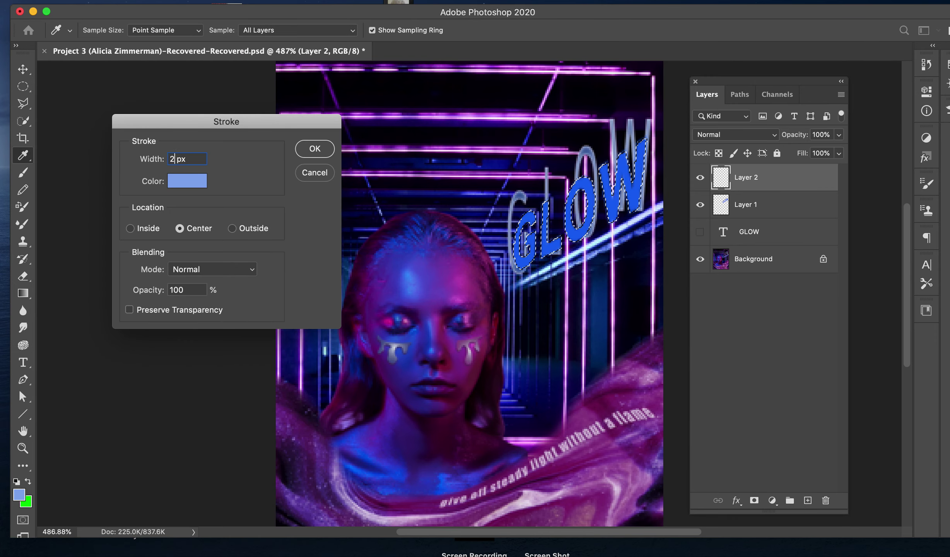
left_click(315, 148)
key("v")
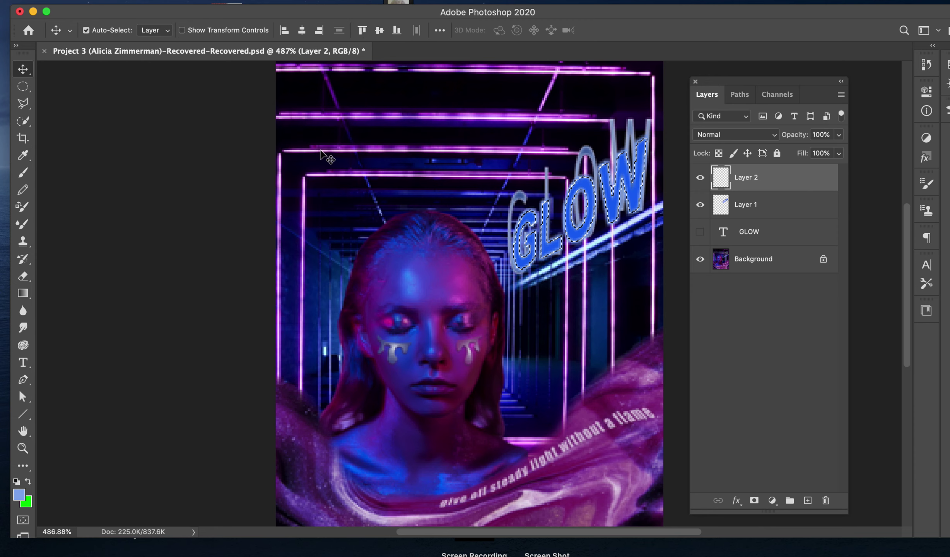
key("super+d")
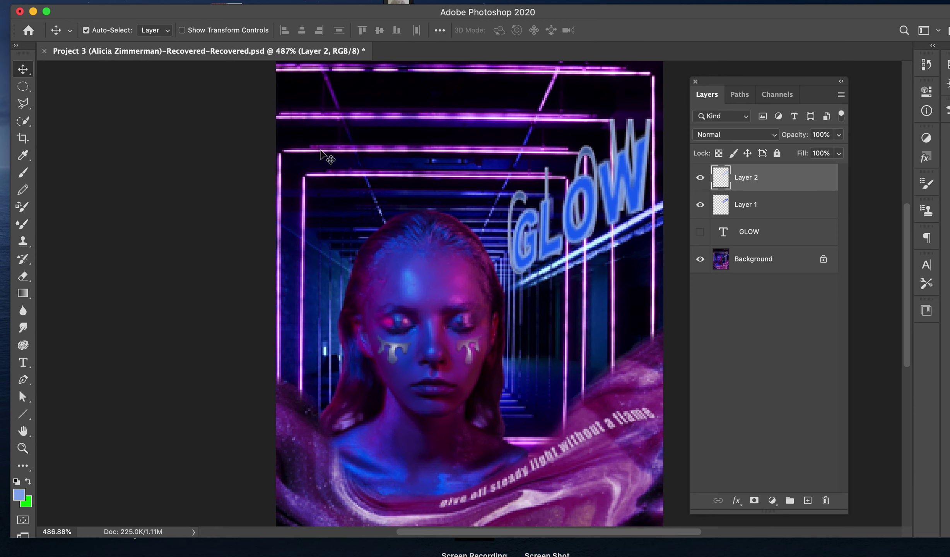
Toggle Layer 2's visibility to compare the GLOW lettering with and without its stroke outline, leaving the layer hidden.
left_click(700, 178)
left_click(701, 179)
left_click(702, 180)
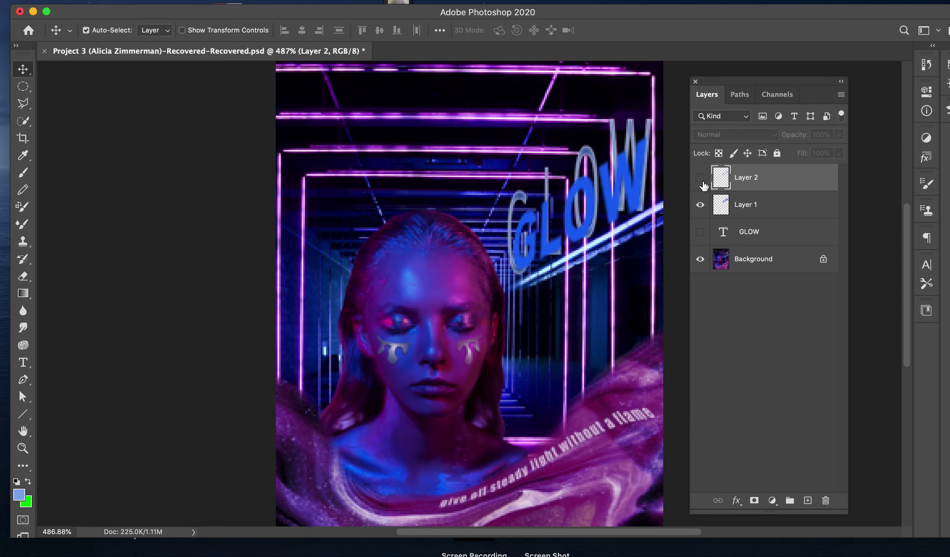
Check the document's width, height and resolution in the Image Size settings and close them without applying changes.
left_click(159, 0)
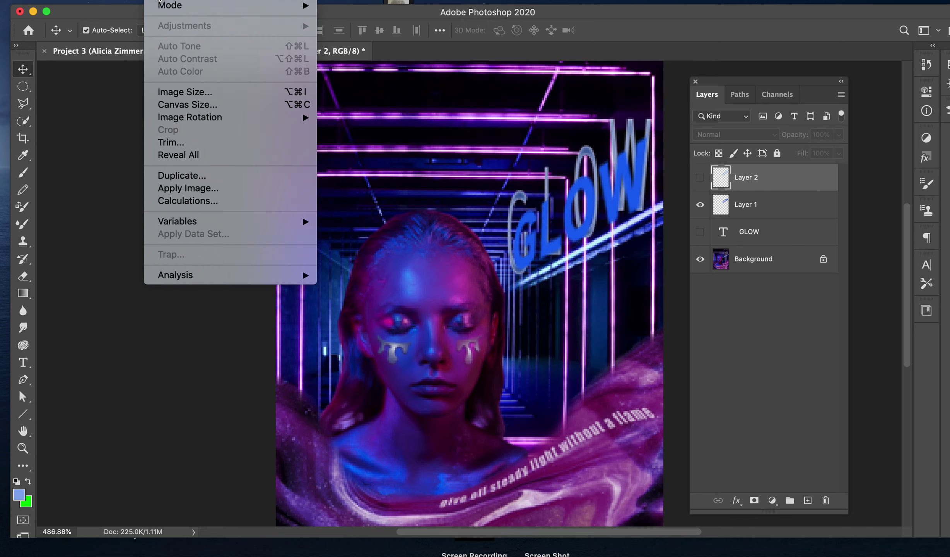
left_click(167, 94)
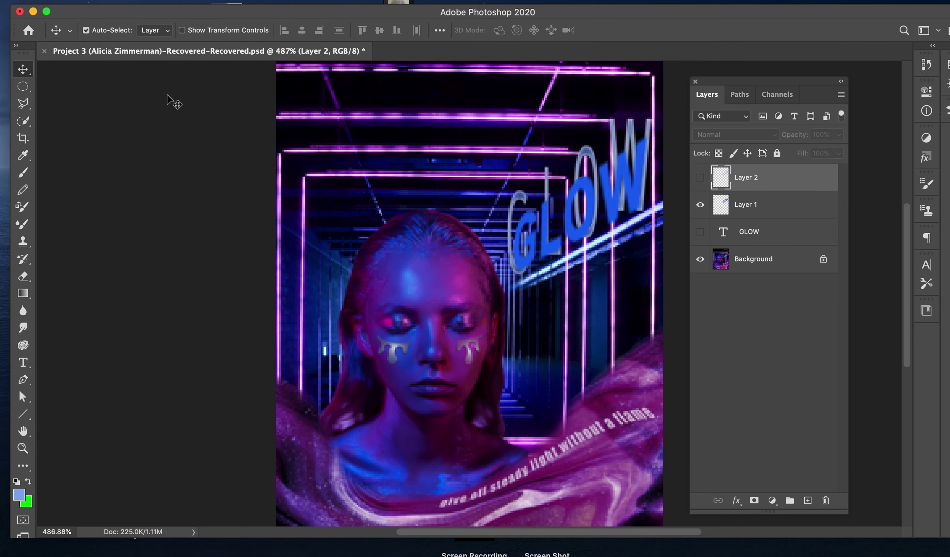
double_click(778, 351)
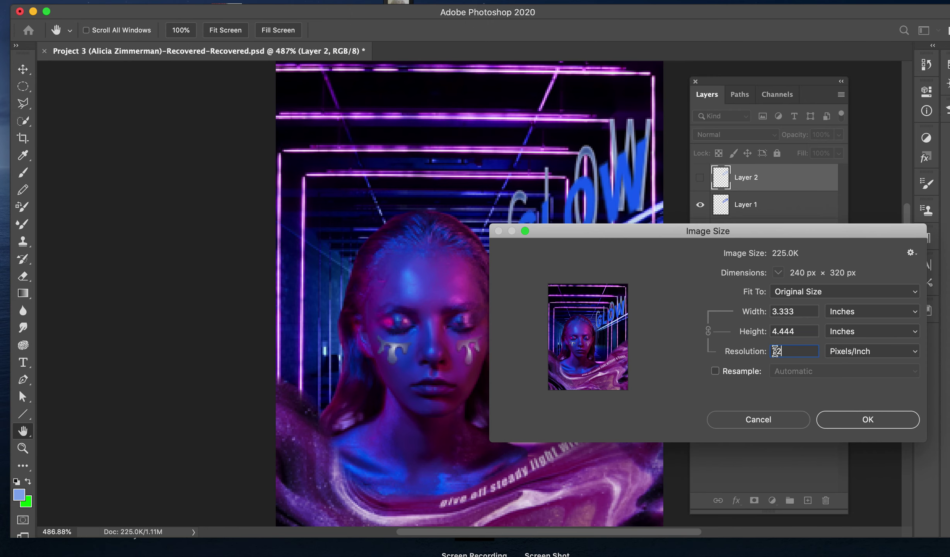
left_click_drag(802, 311, 758, 330)
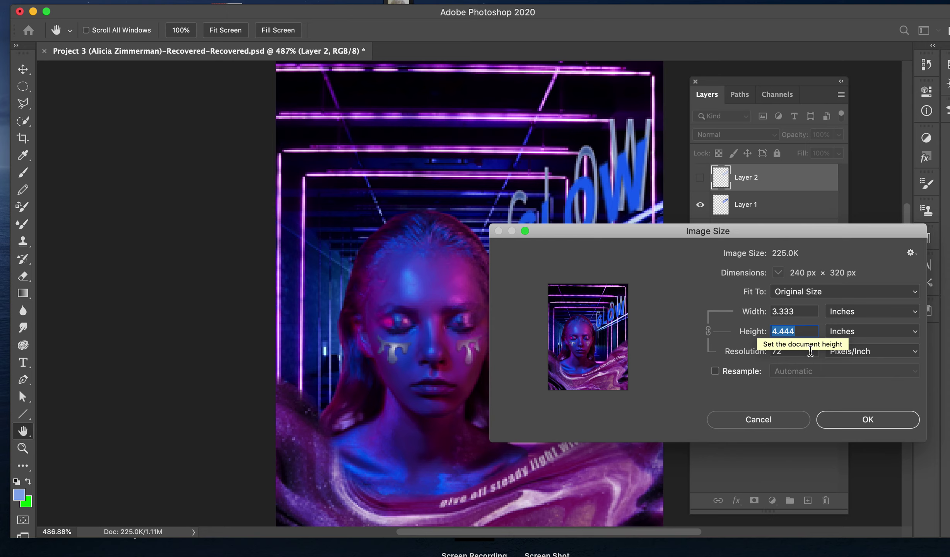
left_click_drag(792, 347, 771, 347)
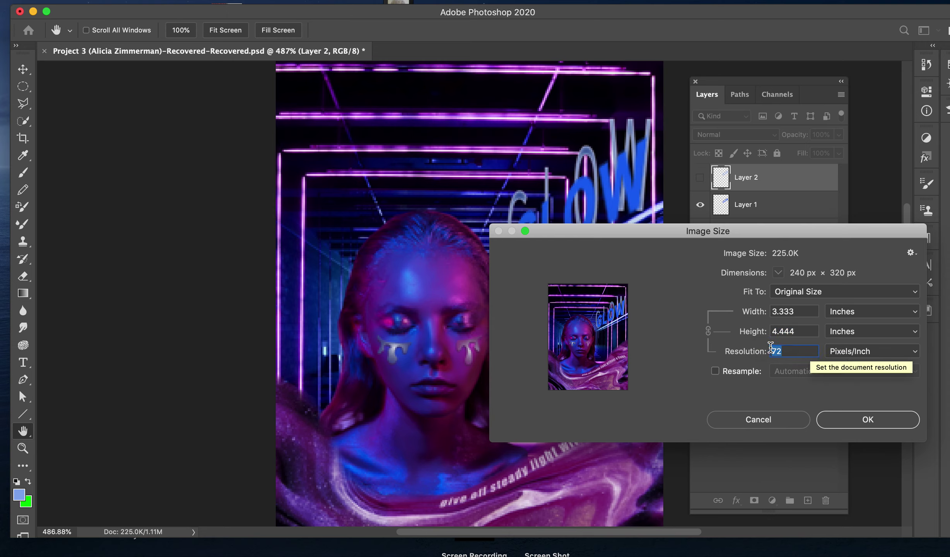
left_click(759, 421)
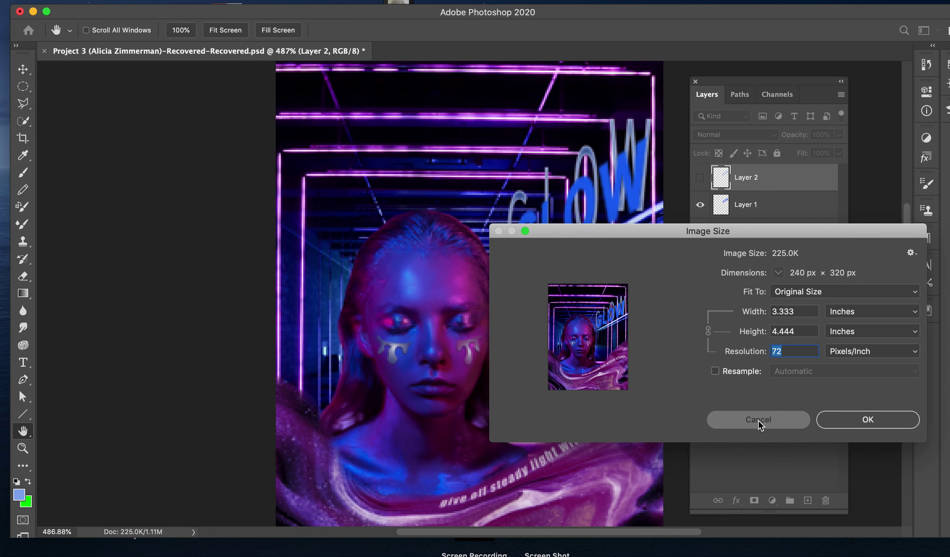